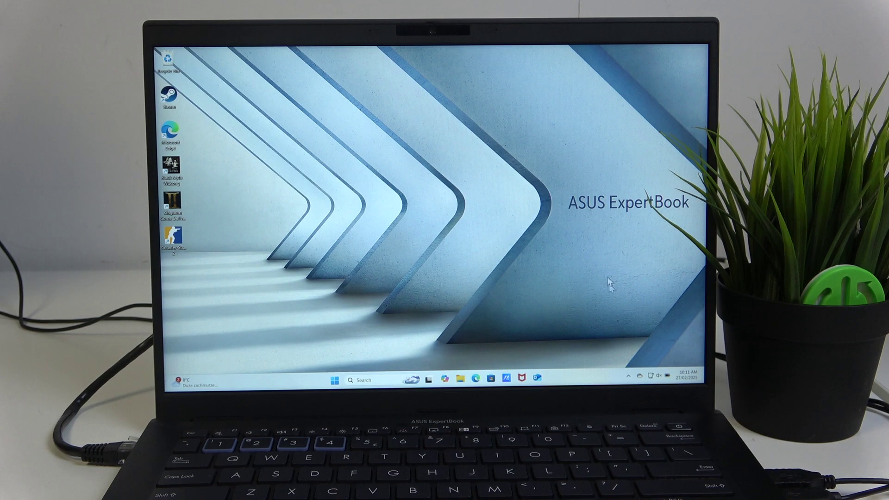
- Check the volume in quick settings, then lower it twice and raise it twice with the Fn volume keys
left_click(660, 378)
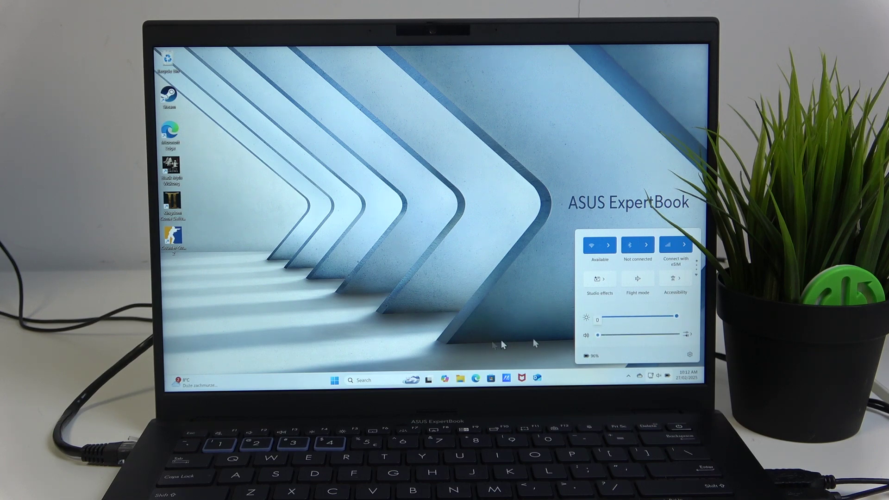
left_click(452, 276)
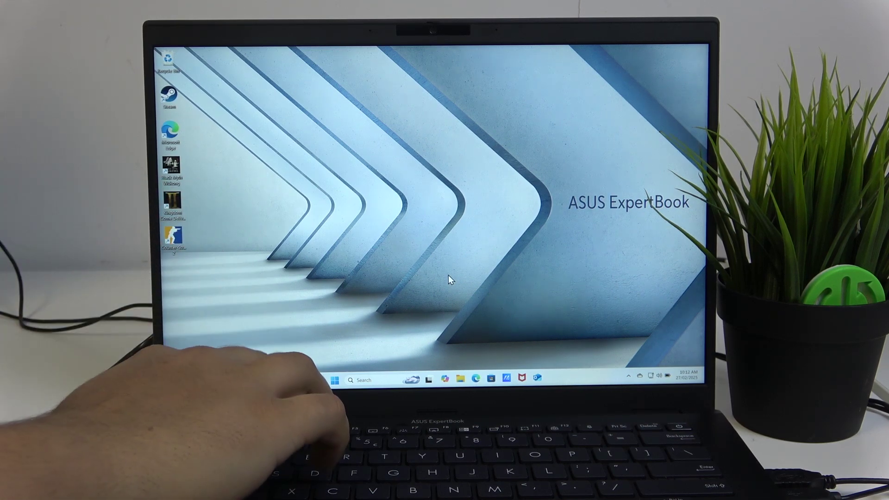
key("XF86AudioLowerVolume")
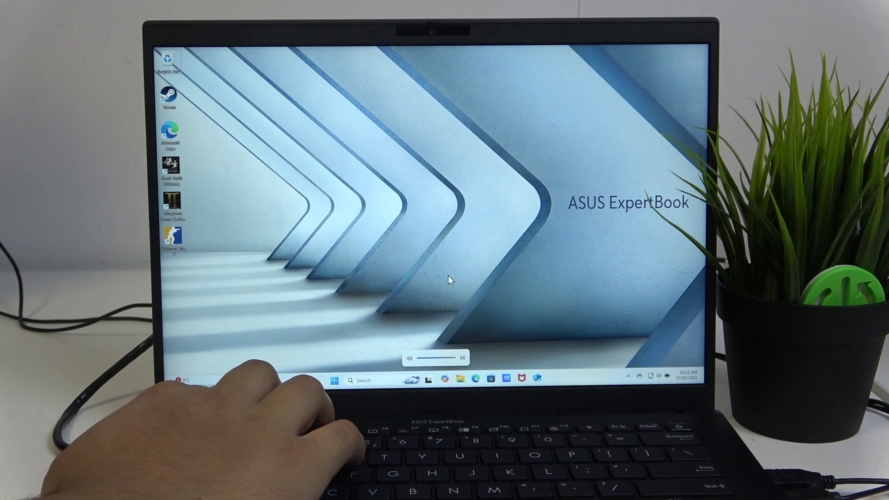
key("XF86AudioLowerVolume")
key("XF86AudioLowerVolume")
key("XF86AudioLowerVolume")
key("XF86AudioRaiseVolume")
key("XF86AudioRaiseVolume")
key("XF86AudioRaiseVolume")
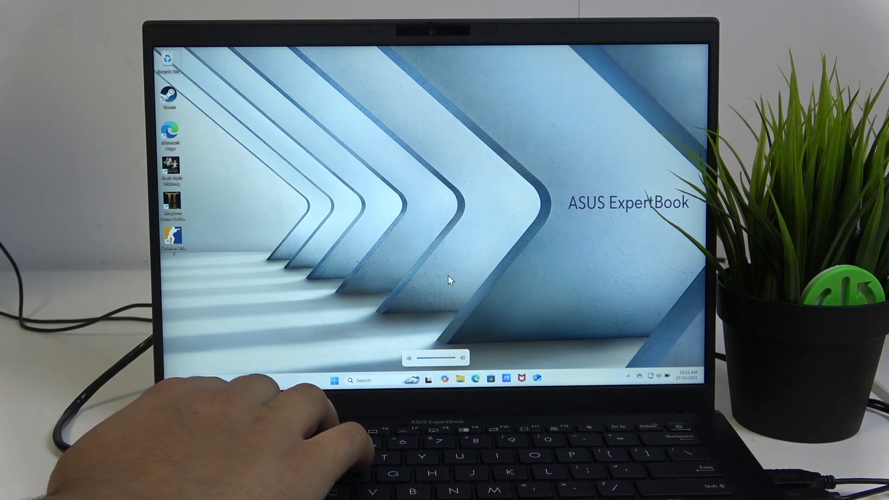
key("XF86AudioRaiseVolume")
key("XF86AudioRaiseVolume")
key("XF86AudioRaiseVolume")
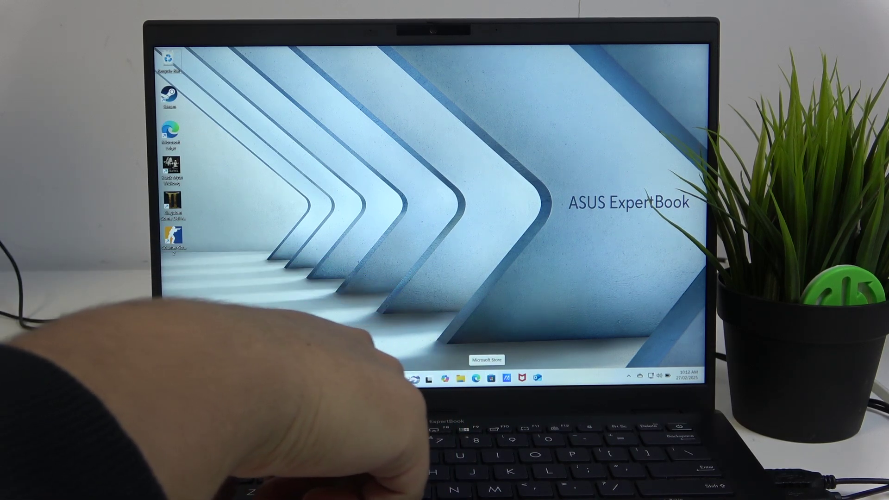
- Toggle Fn lock to Normal Fn key with Fn+Esc, then bring the volume up to 96
key("Escape")
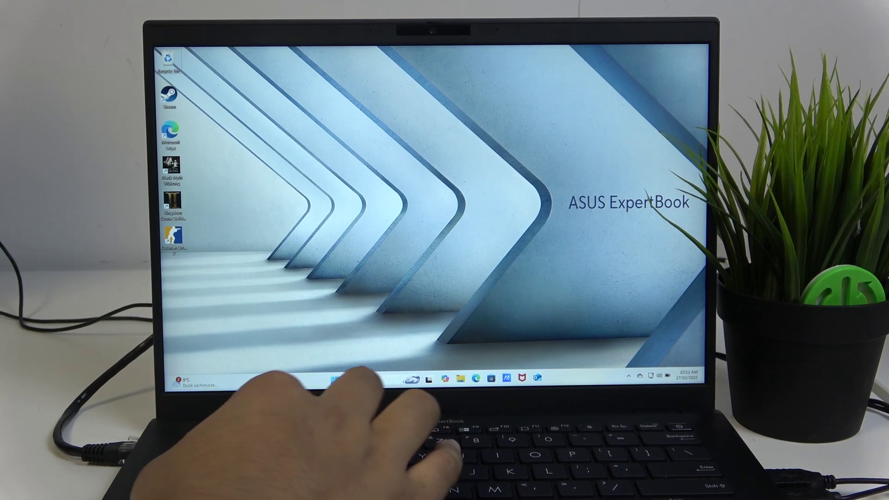
key("XF86AudioLowerVolume")
key("XF86AudioRaiseVolume")
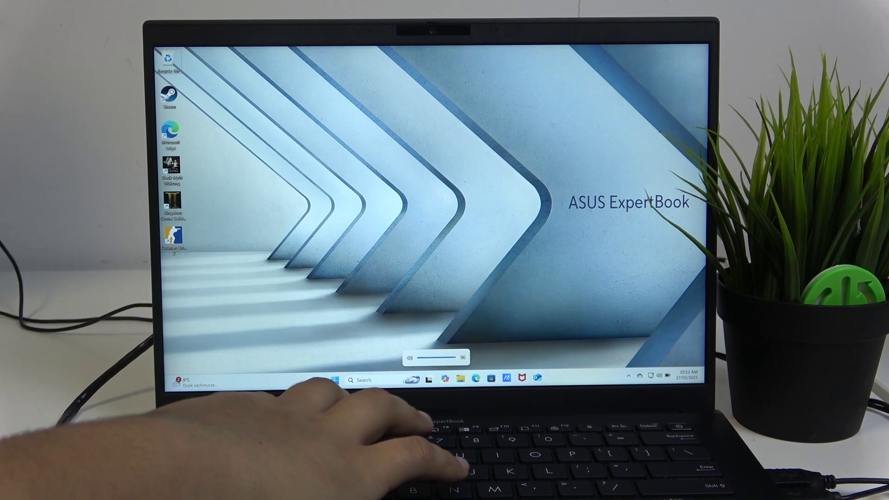